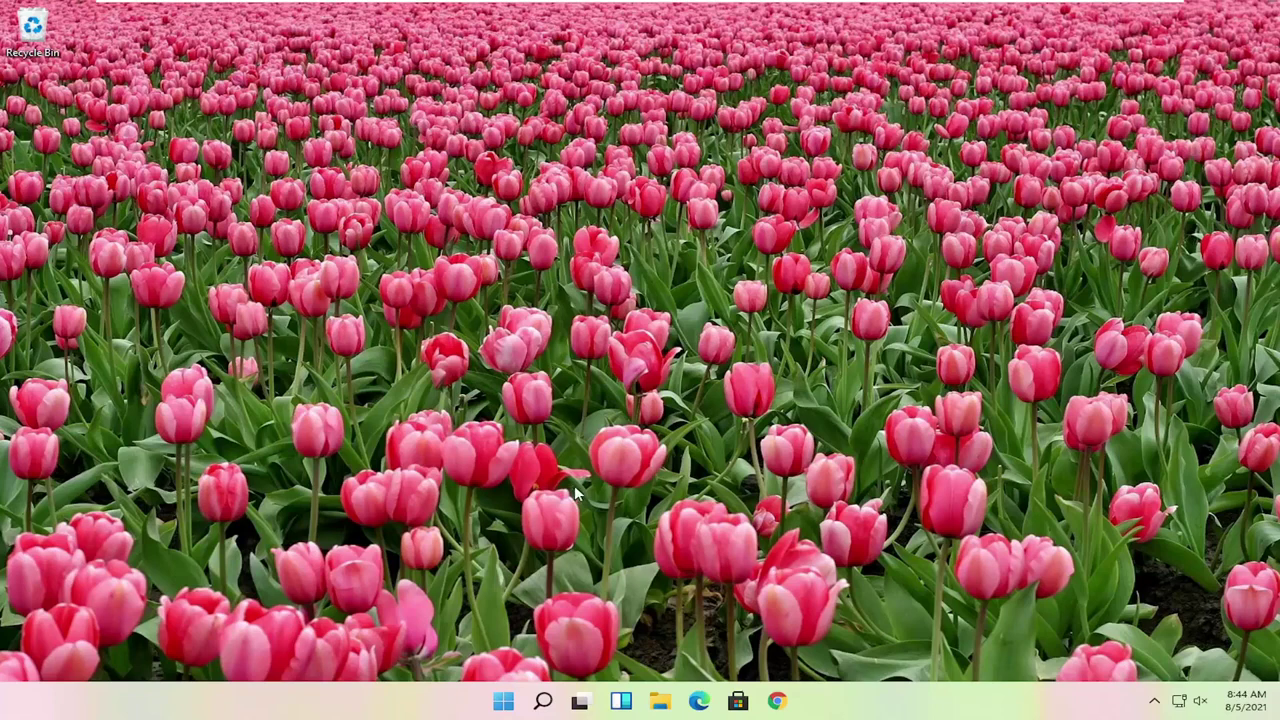
Launch Task Manager from the Start button's quick menu and enlarge its window
right_click(503, 701)
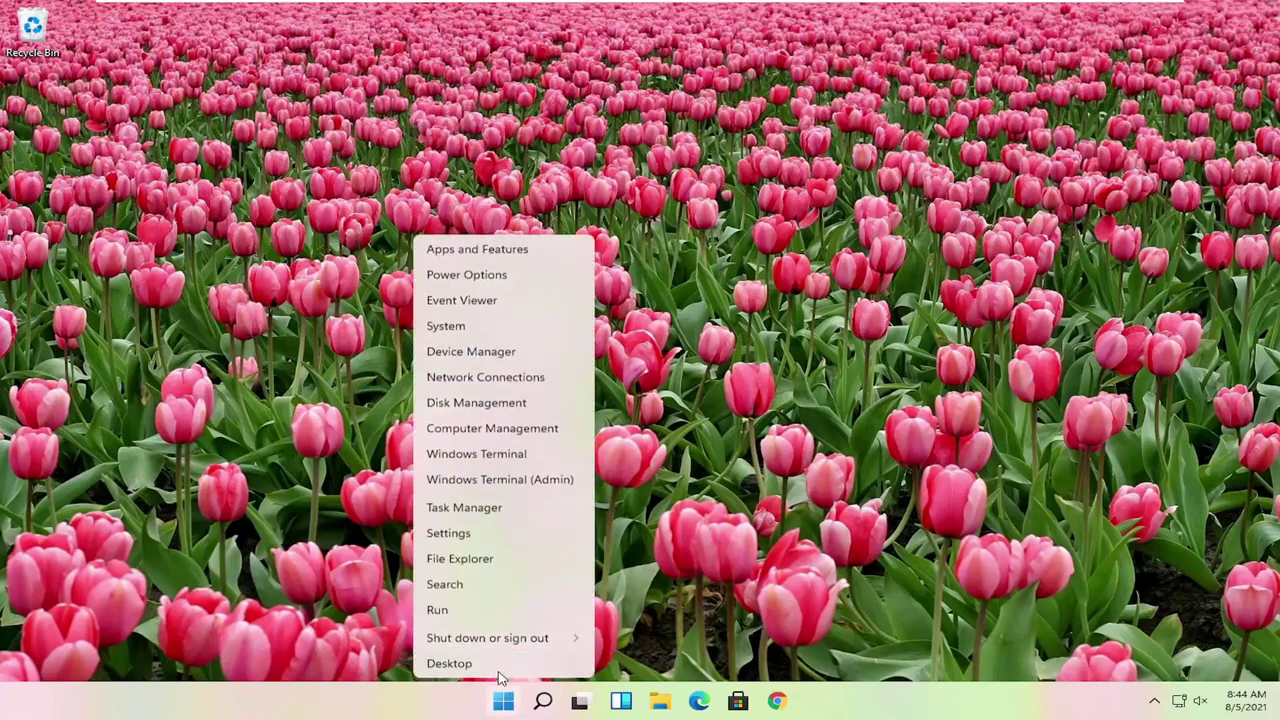
mouse_move(487, 637)
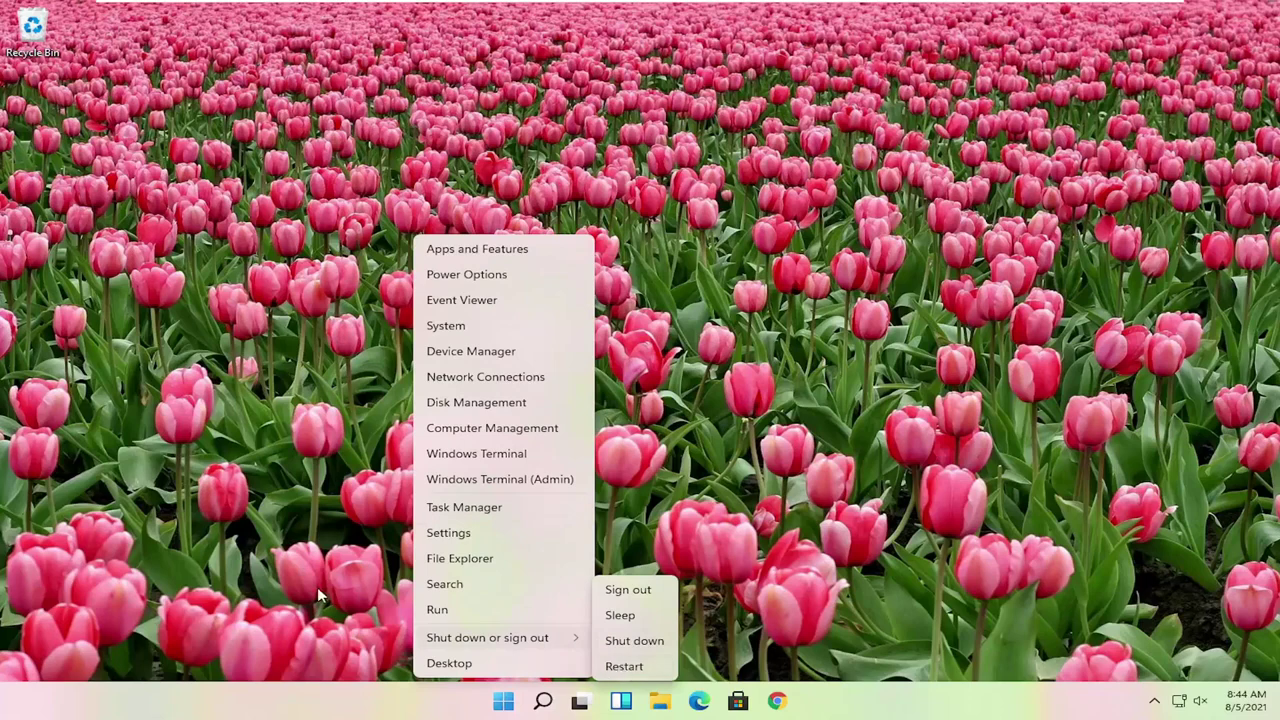
left_click(533, 705)
right_click(503, 701)
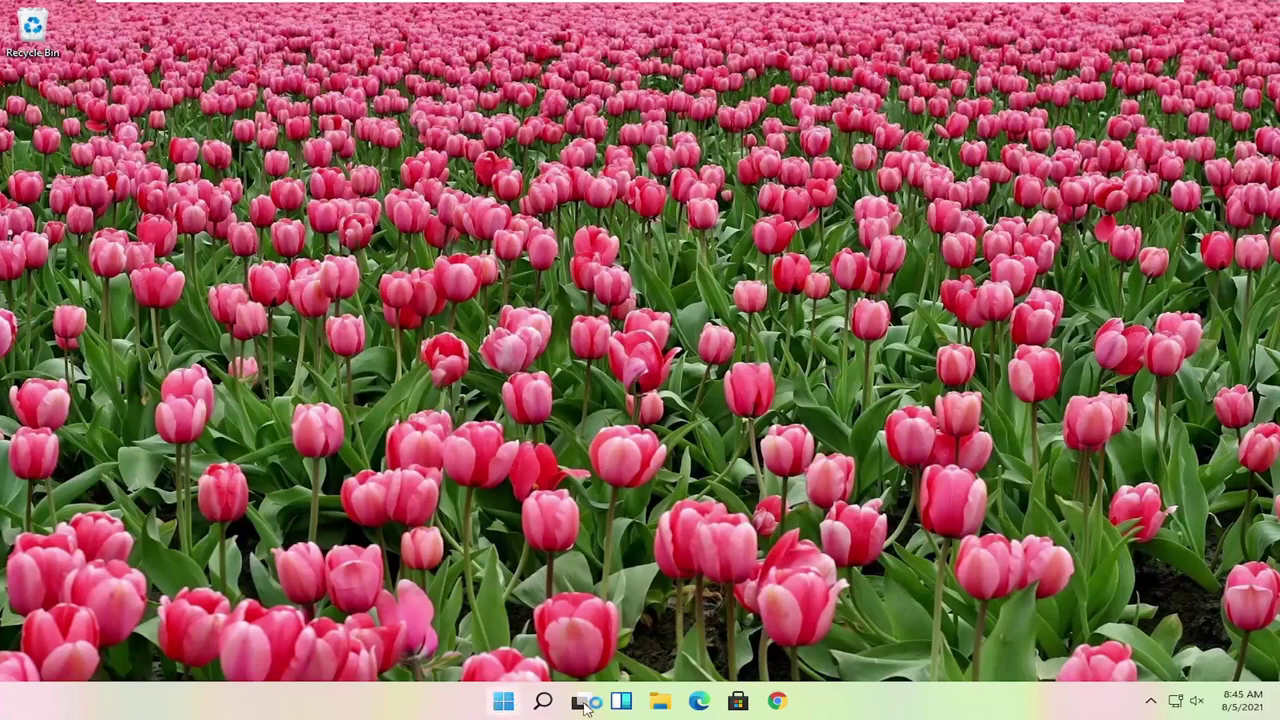
right_click(503, 701)
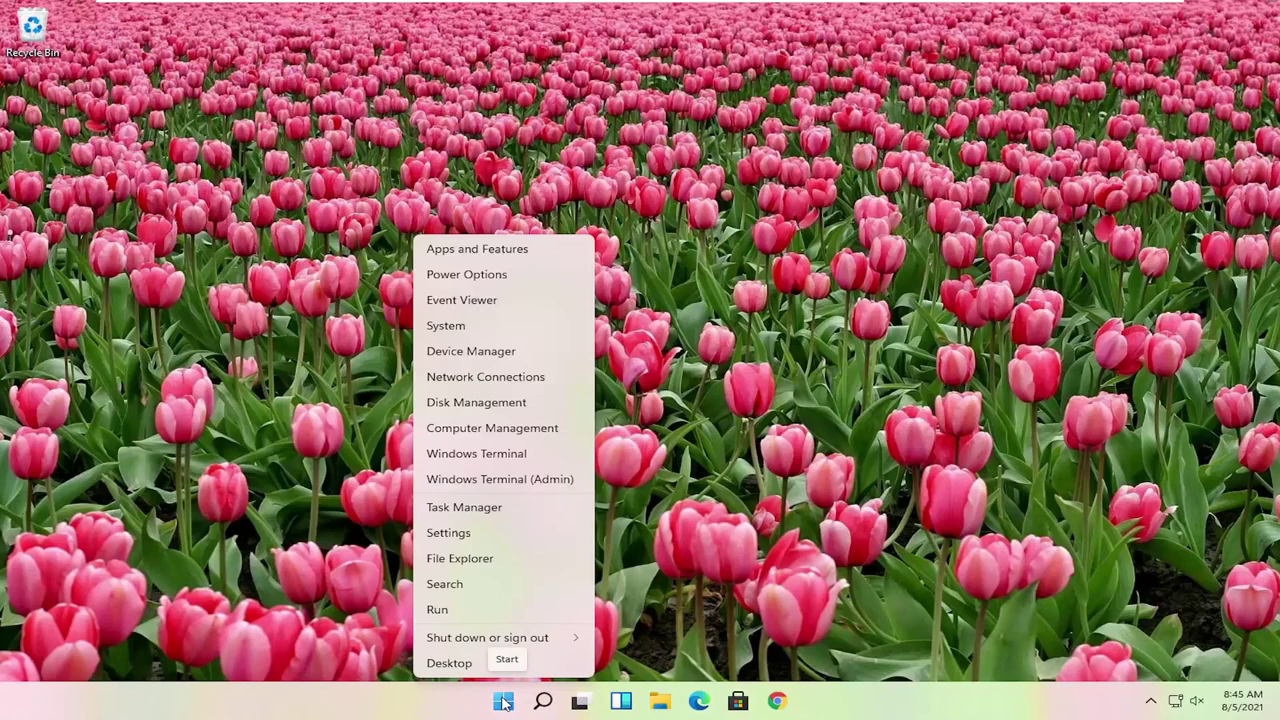
left_click(482, 508)
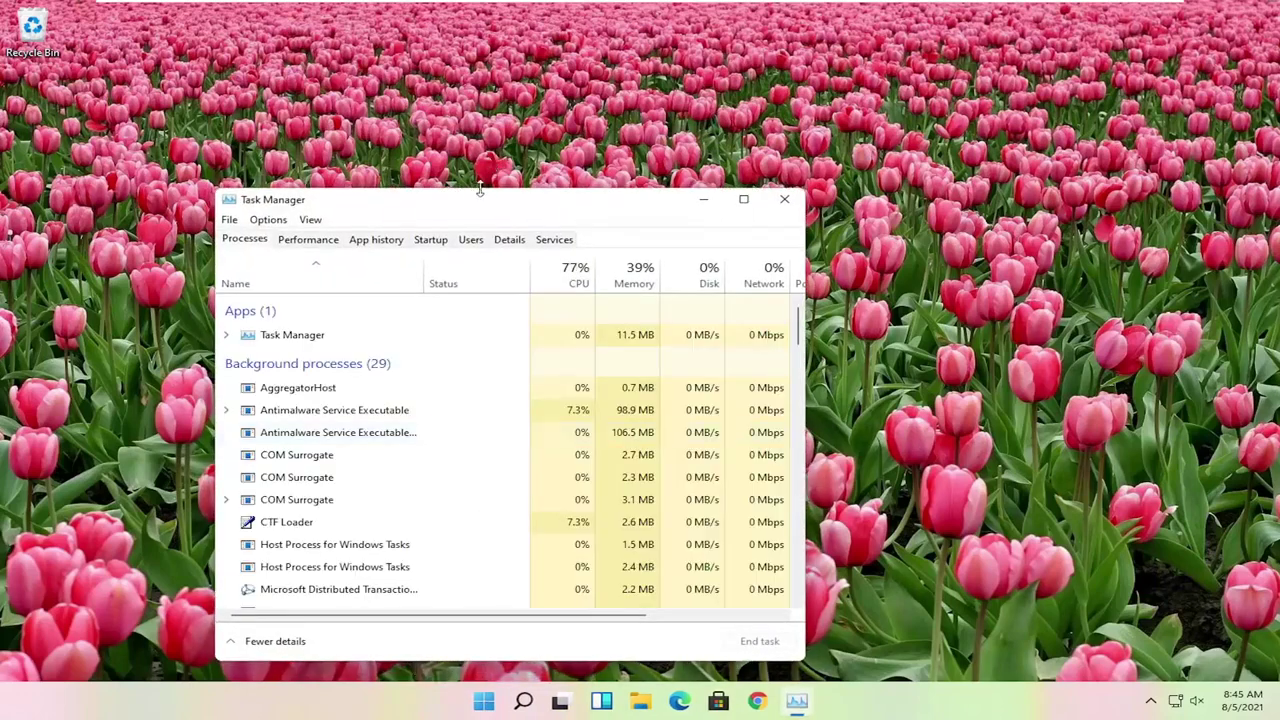
mouse_move(475, 192)
left_mouse_down()
mouse_move(675, 148)
mouse_move(566, 188)
mouse_move(720, 145)
left_mouse_up()
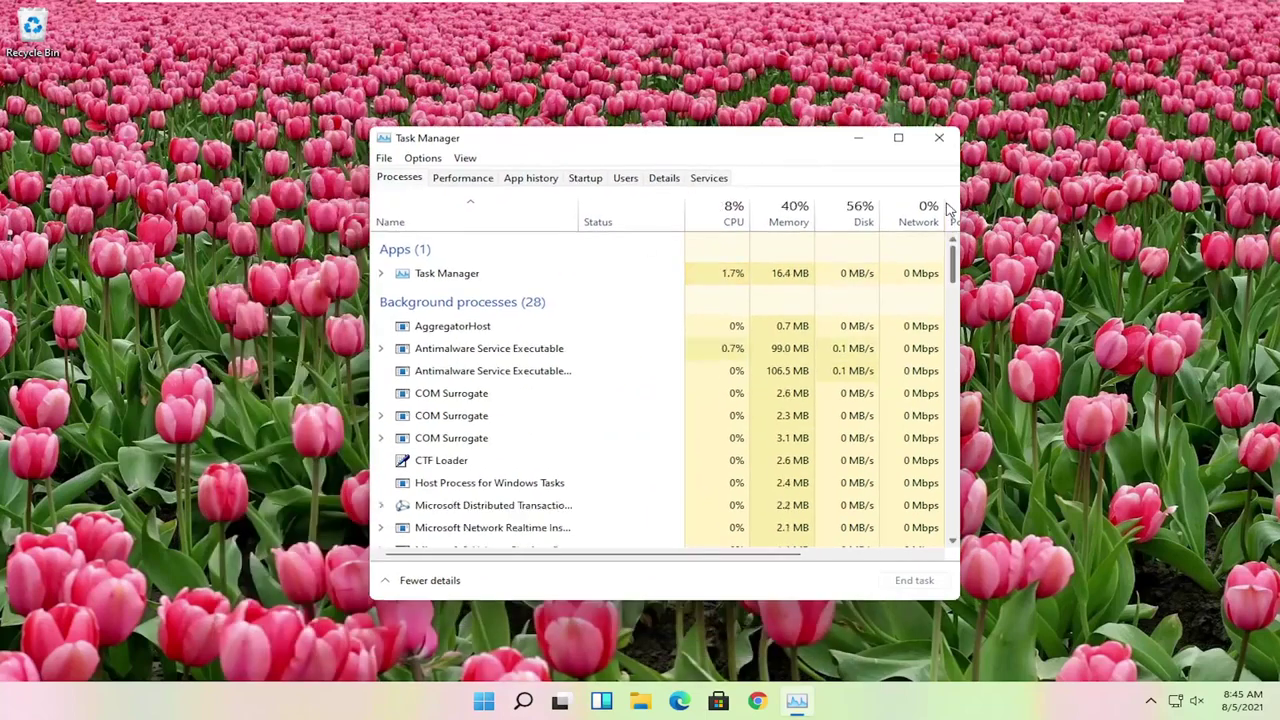
Find and select the Windows Explorer process in the Processes list
scroll(597, 357, "down", 8)
scroll(597, 357, "up", 3)
scroll(598, 358, "up", 3)
scroll(600, 362, "up", 3)
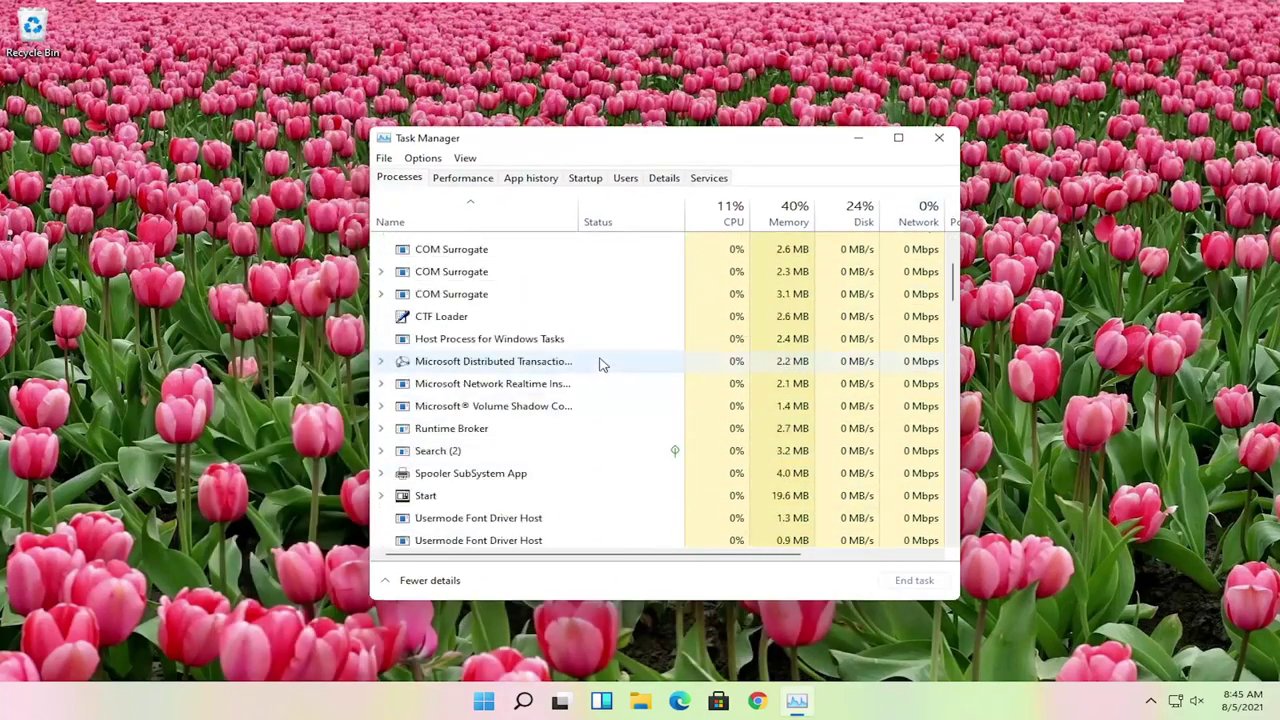
scroll(602, 365, "up", 2)
scroll(600, 365, "up", 1)
scroll(590, 363, "down", 3)
scroll(580, 363, "down", 3)
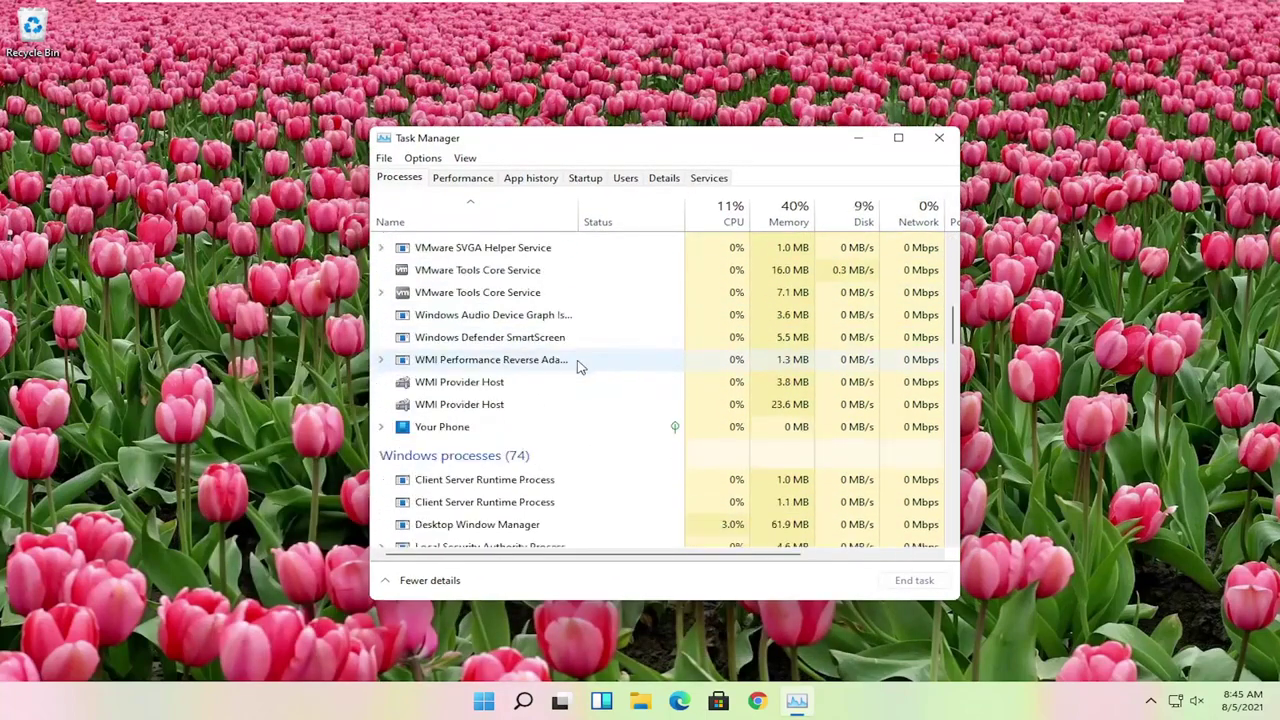
scroll(565, 361, "down", 3)
scroll(557, 360, "down", 3)
left_click(447, 388)
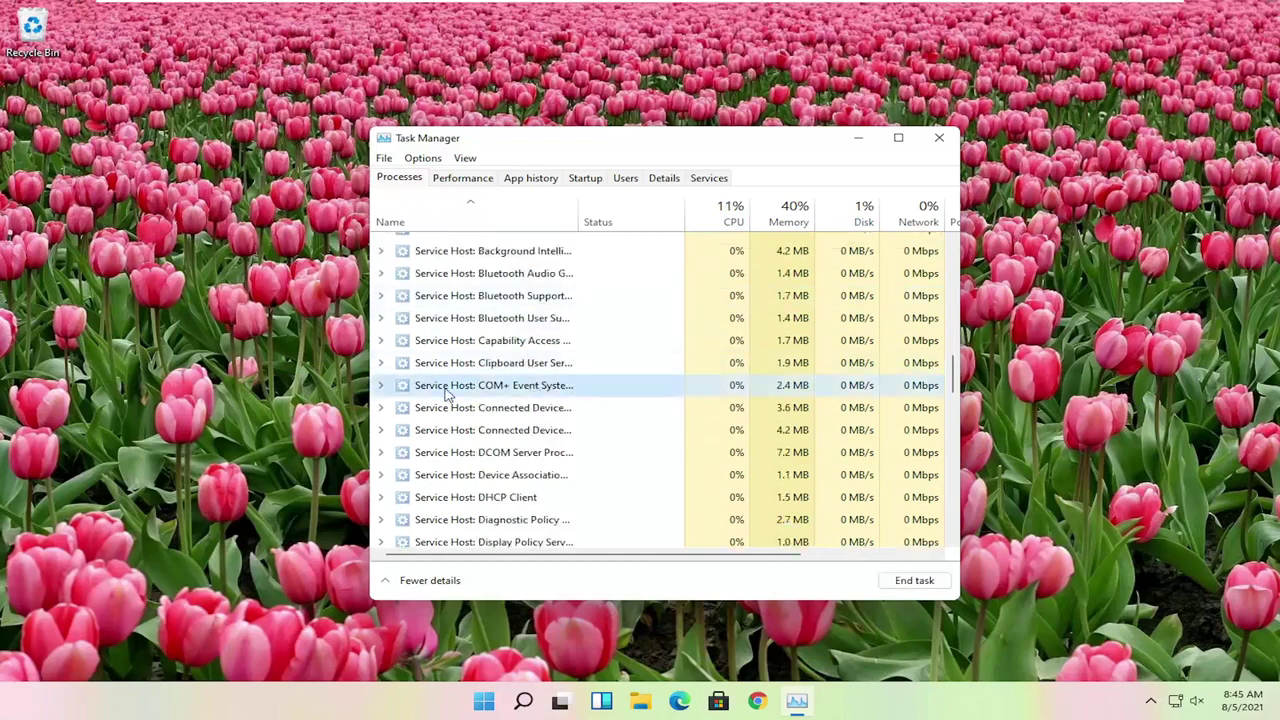
key("w")
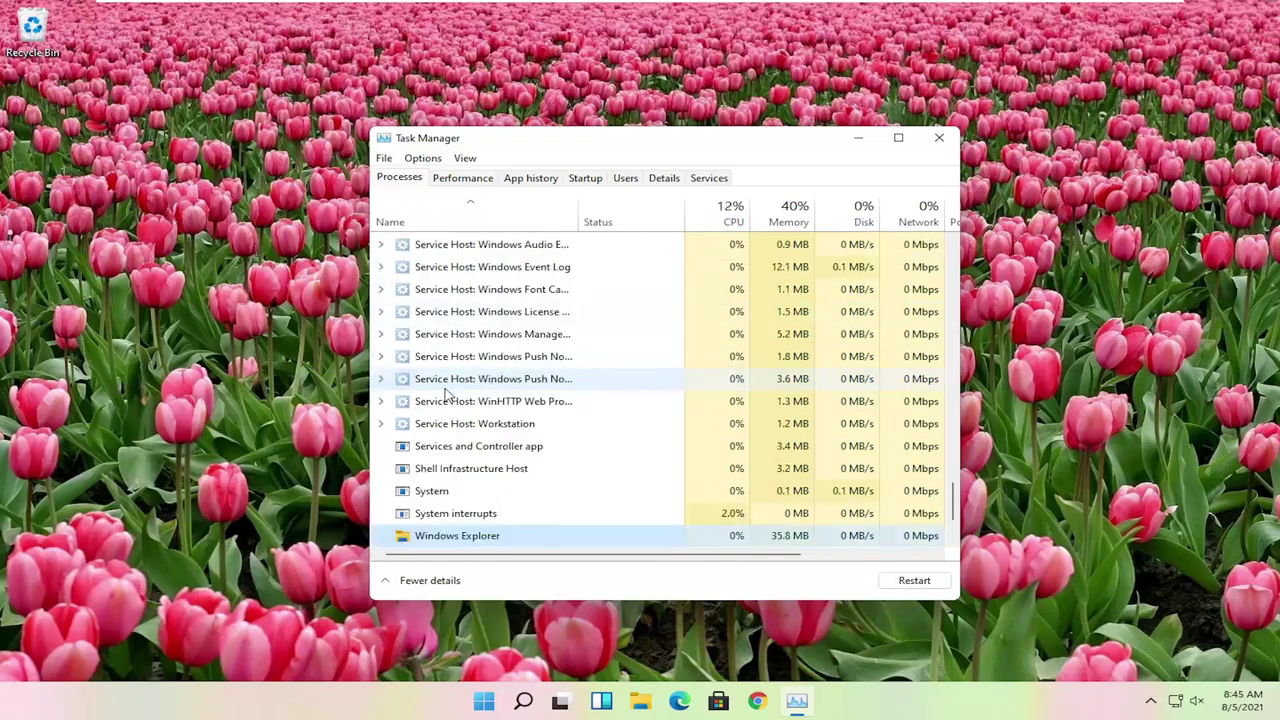
scroll(445, 410, "down", 3)
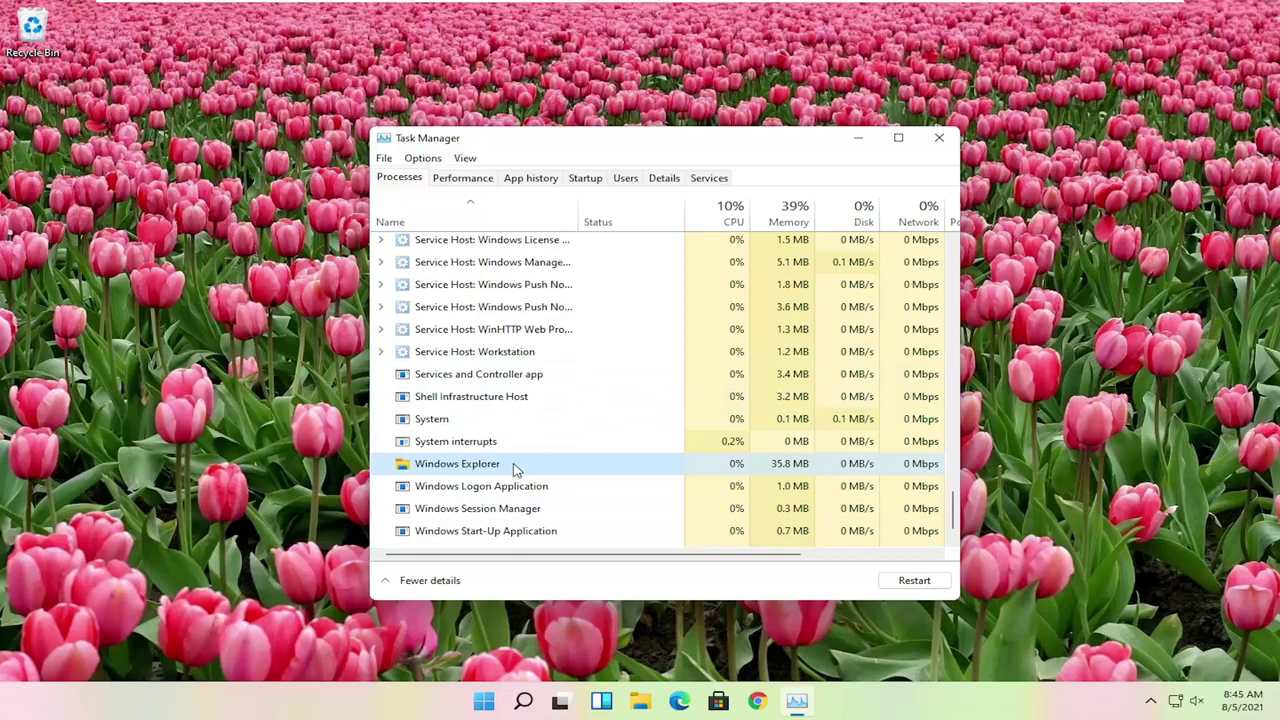
Restart Windows Explorer, close Task Manager, and open Settings from the Start quick menu
right_click(432, 447)
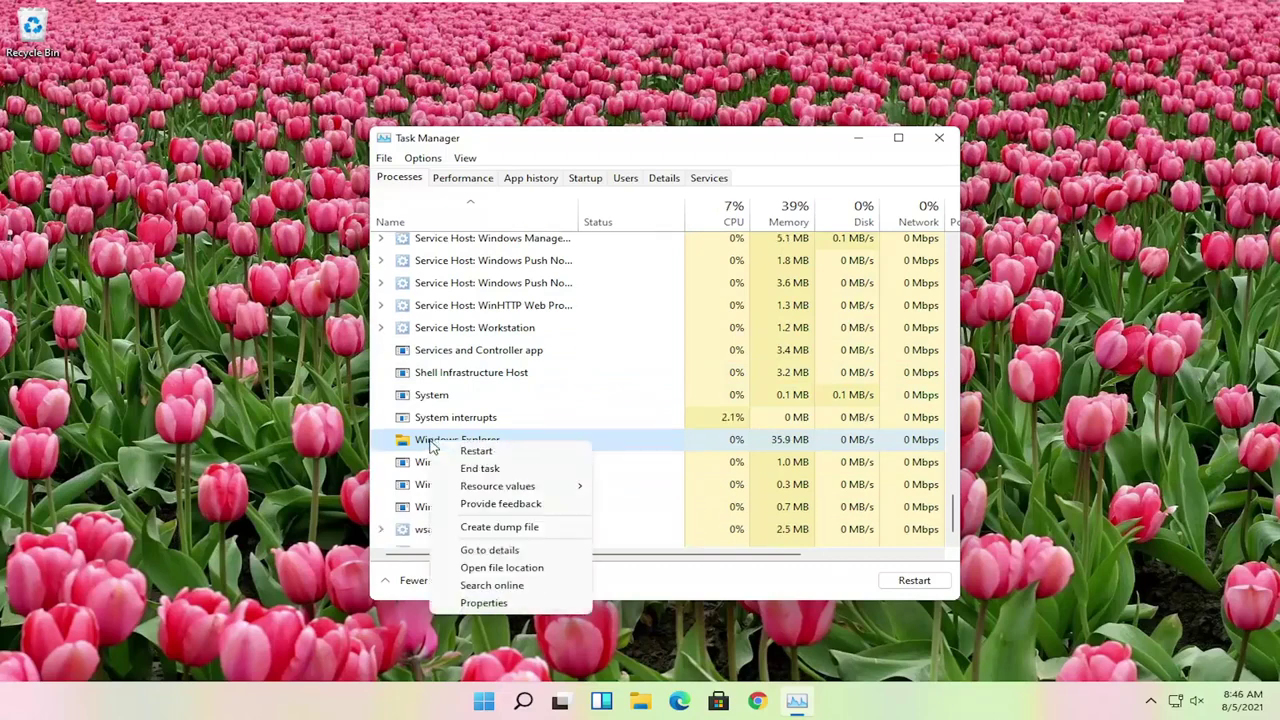
left_click(476, 452)
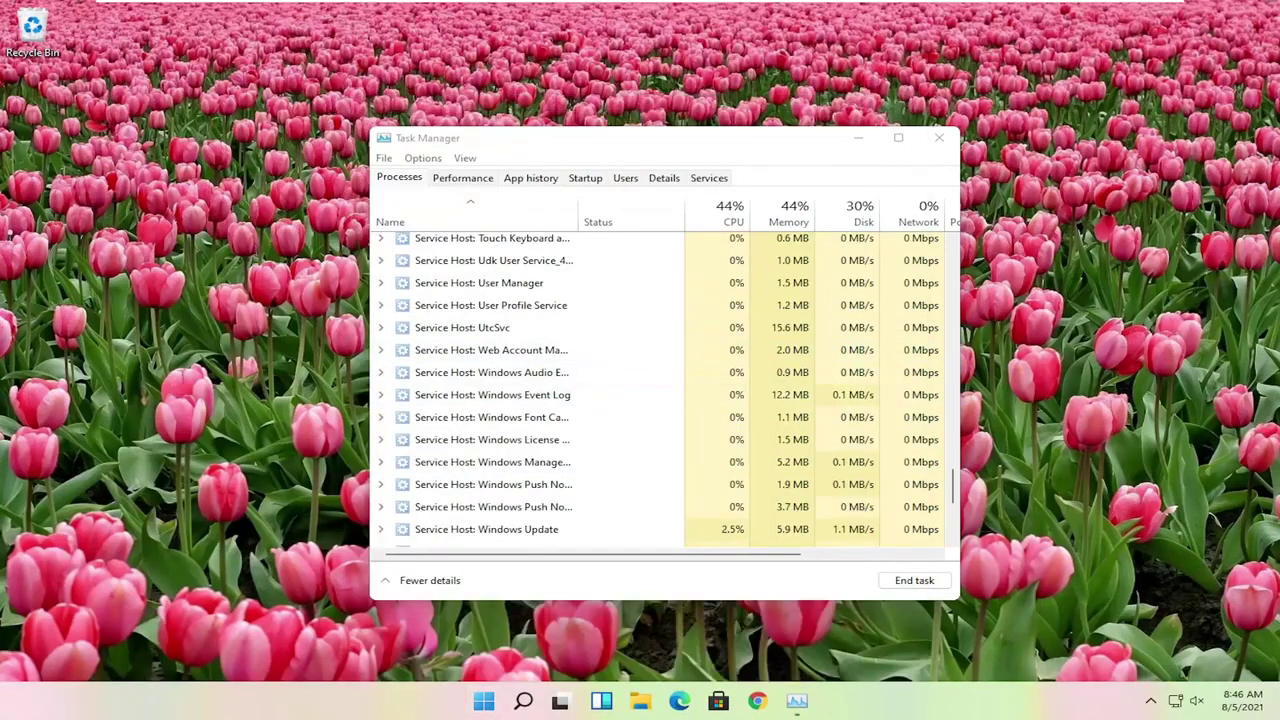
left_click(939, 137)
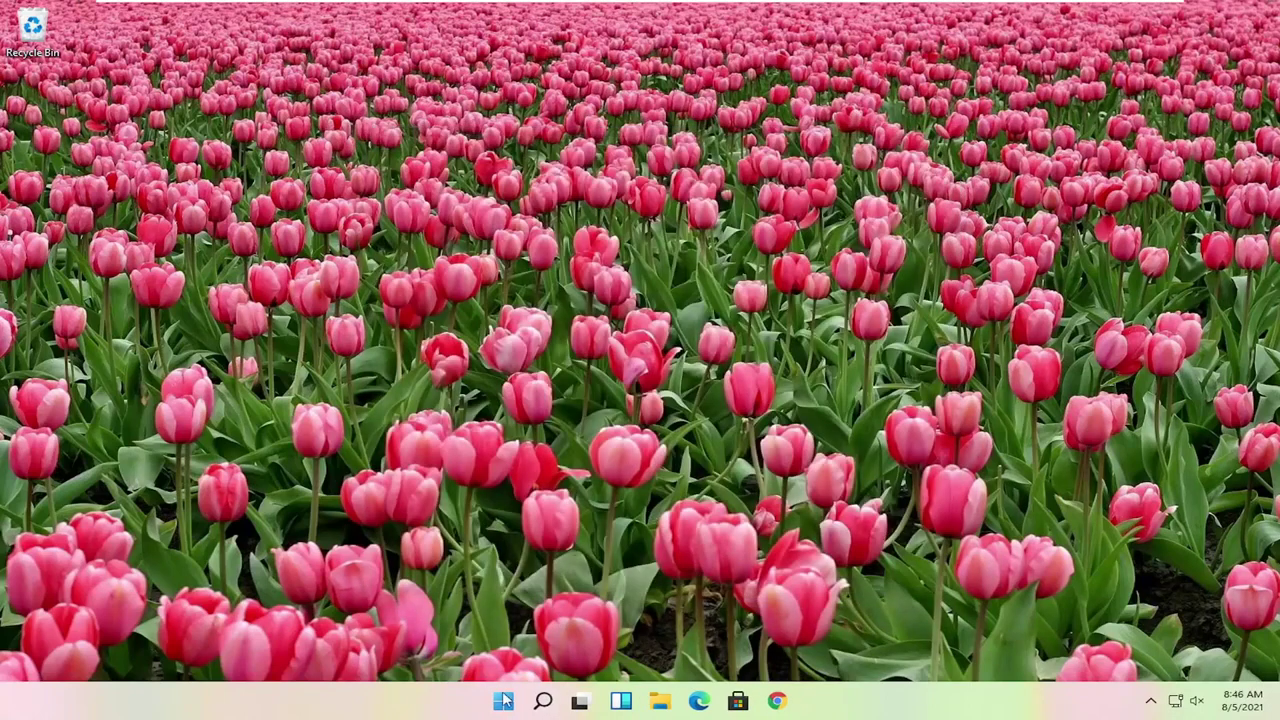
right_click(503, 701)
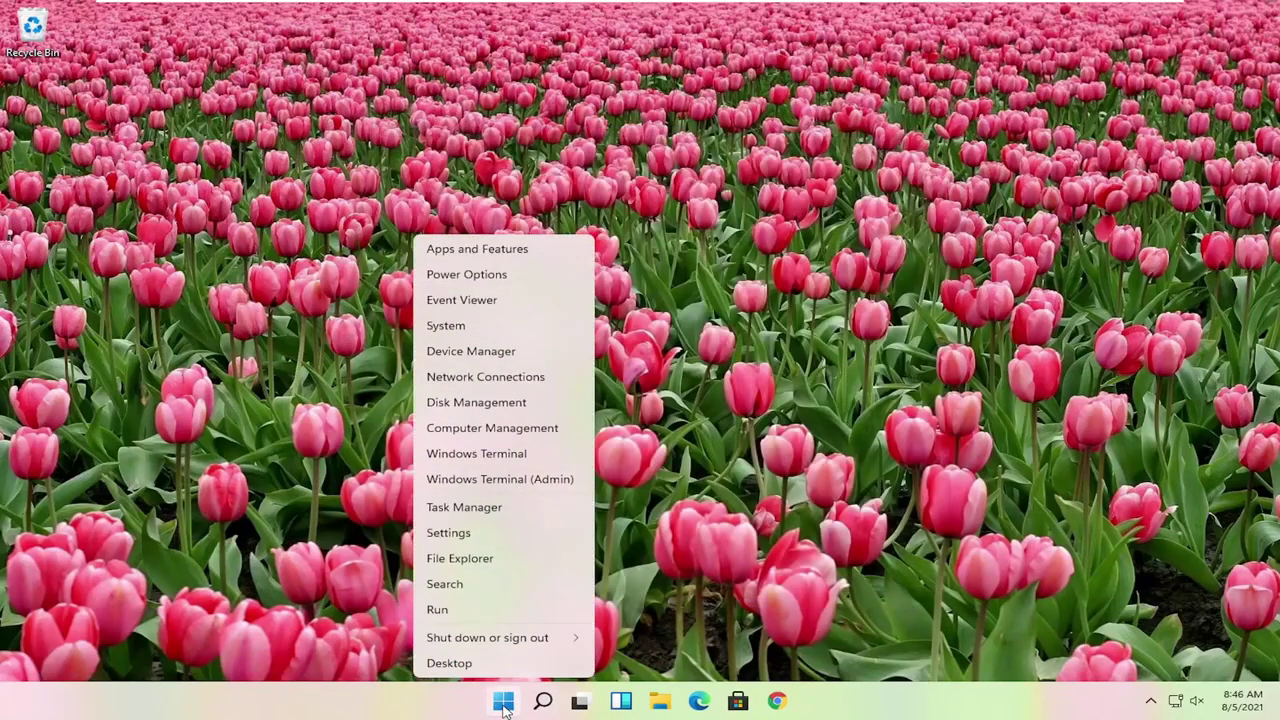
left_click(433, 532)
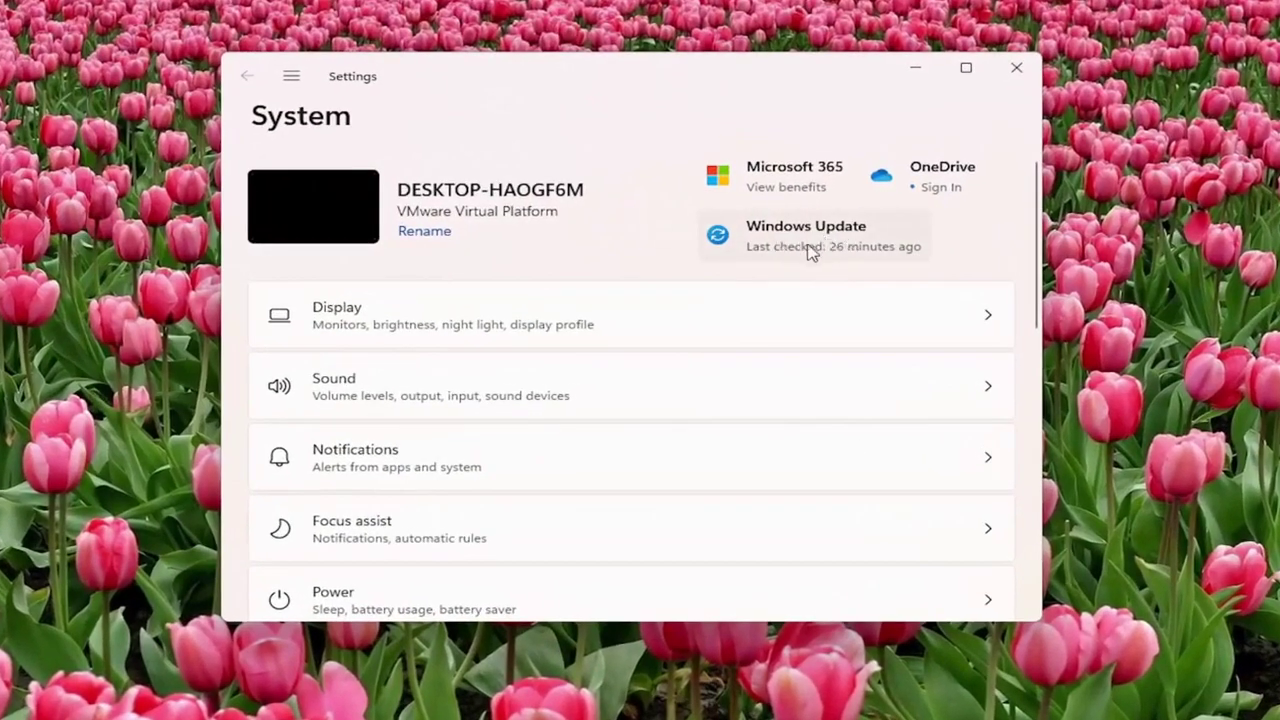
Go to the Windows Update page and run a check for updates
left_click(292, 78)
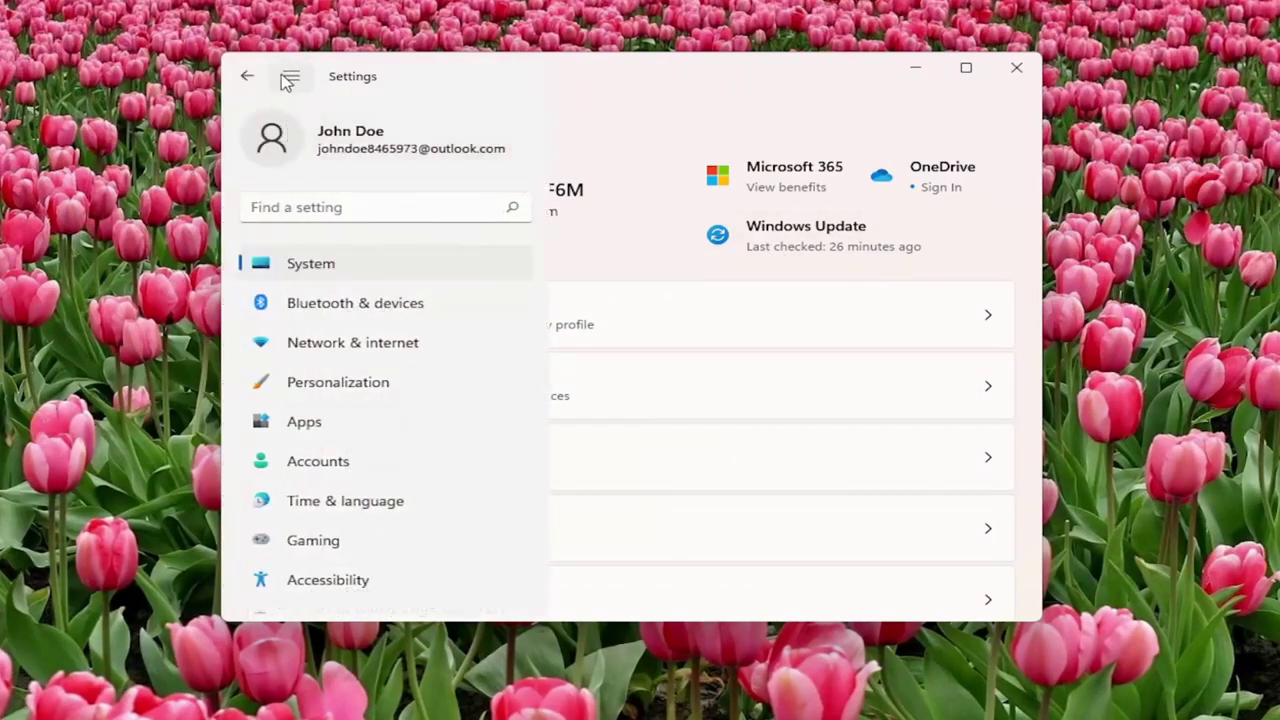
scroll(335, 465, "down", 2)
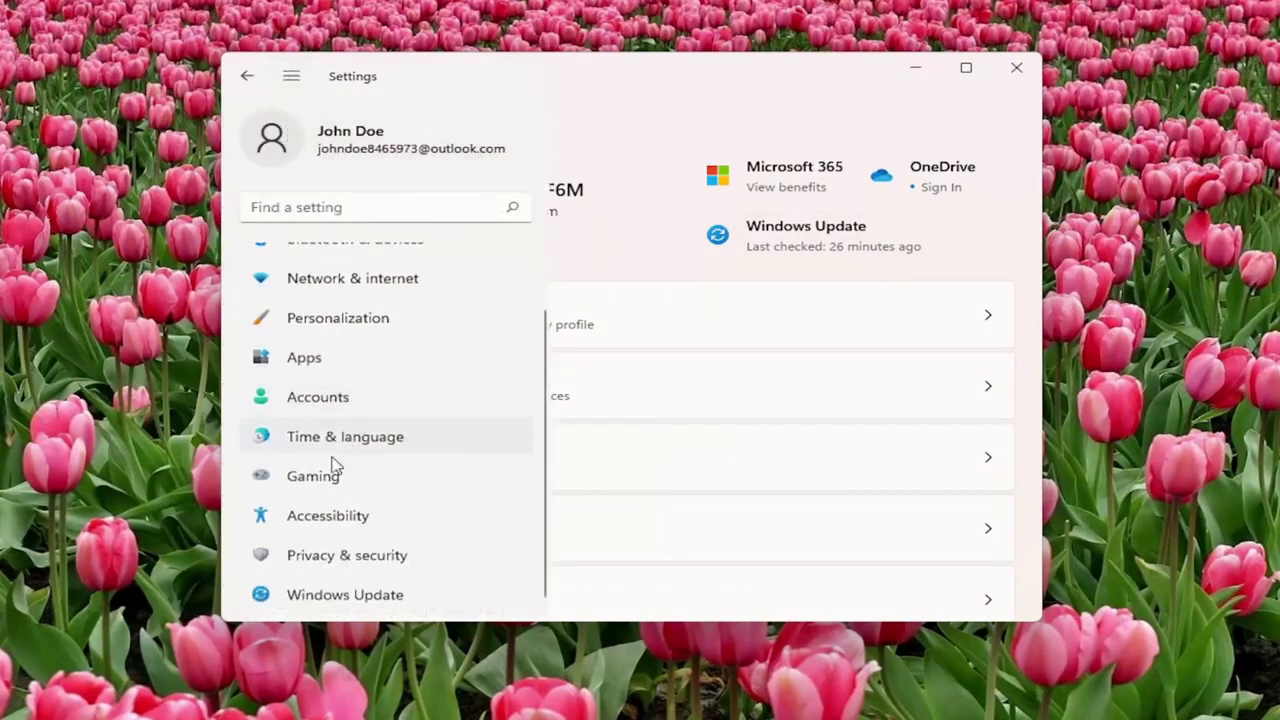
left_click(329, 606)
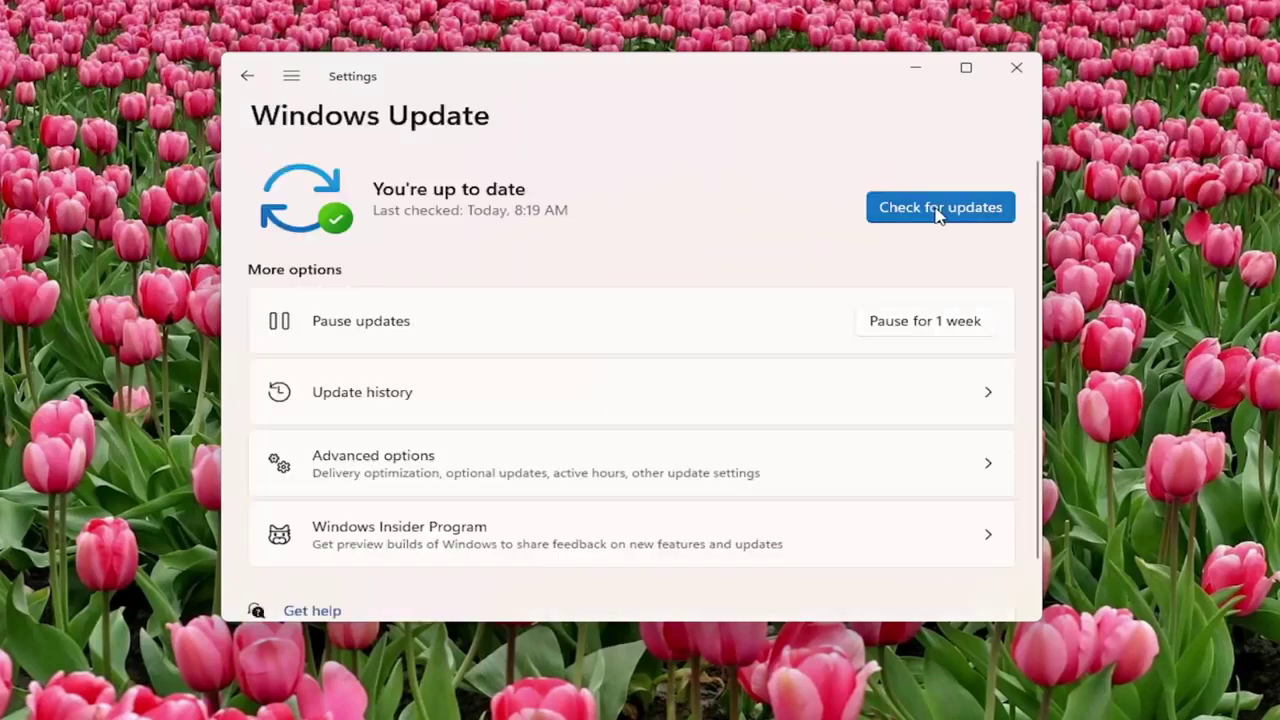
left_click(938, 210)
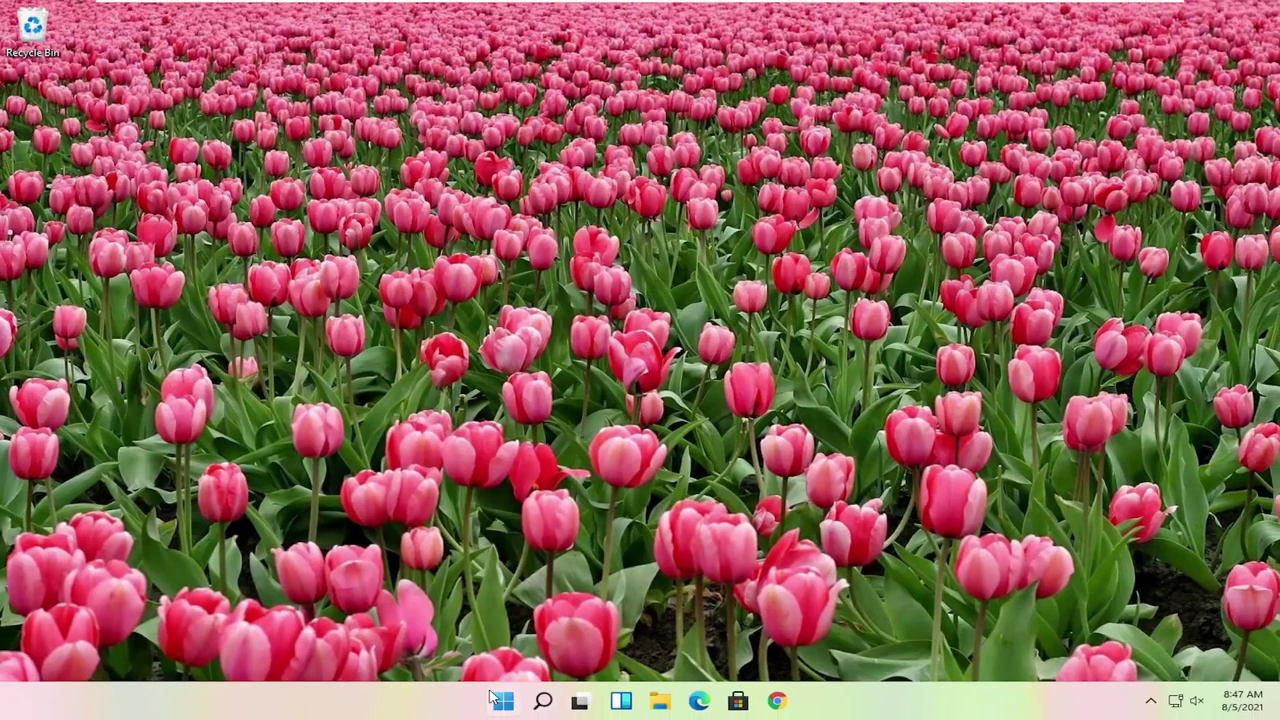
In Task Manager, set up a new 'cmd' task with administrative privileges
right_click(503, 702)
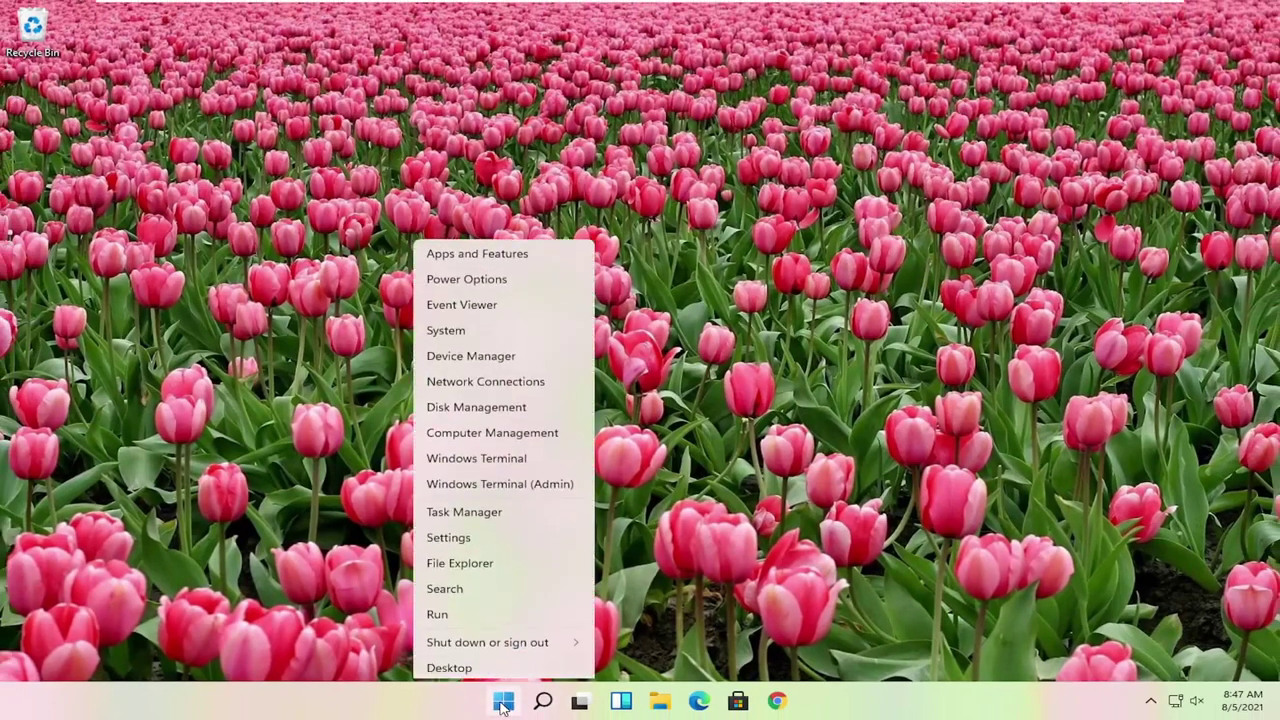
left_click(467, 508)
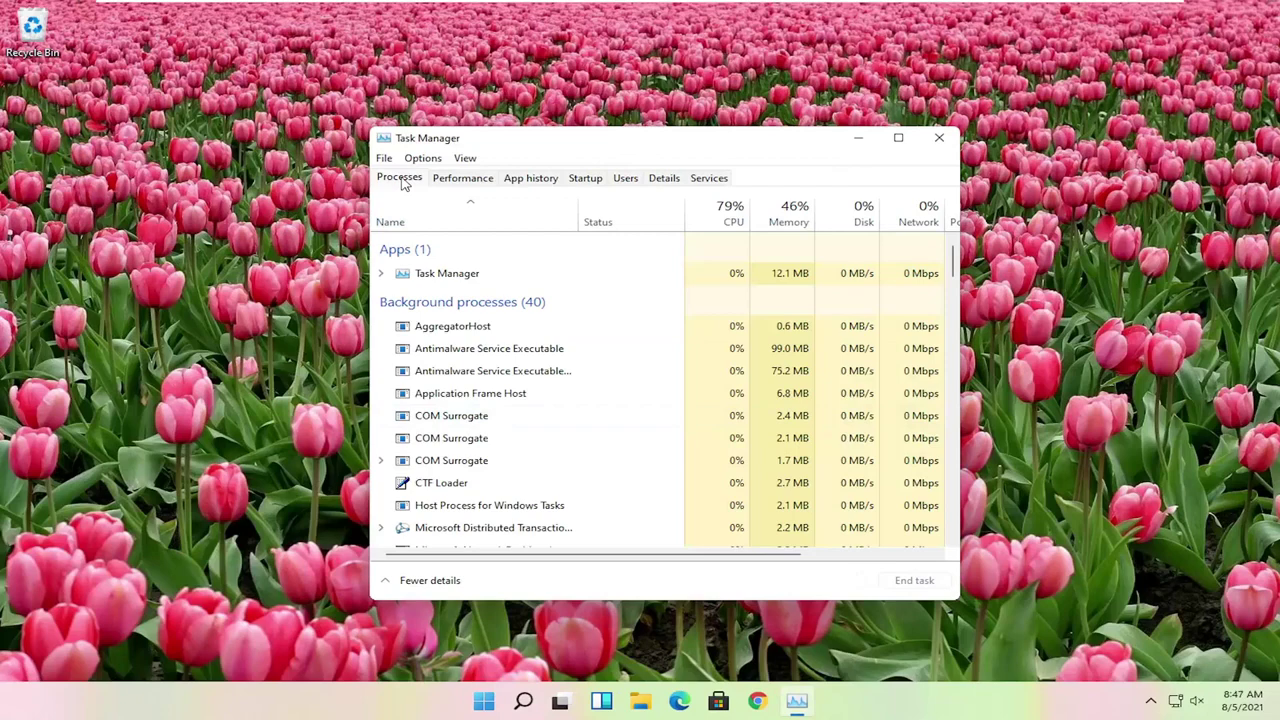
left_click(384, 158)
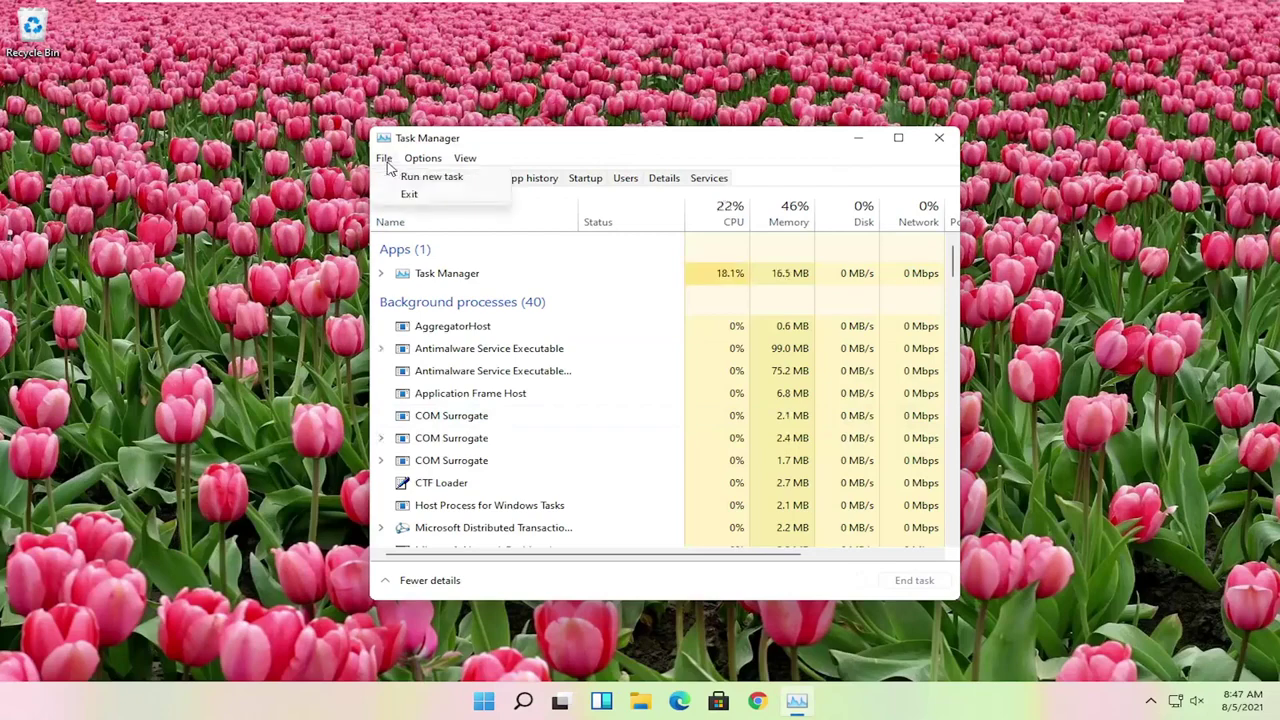
left_click(455, 180)
type("cm")
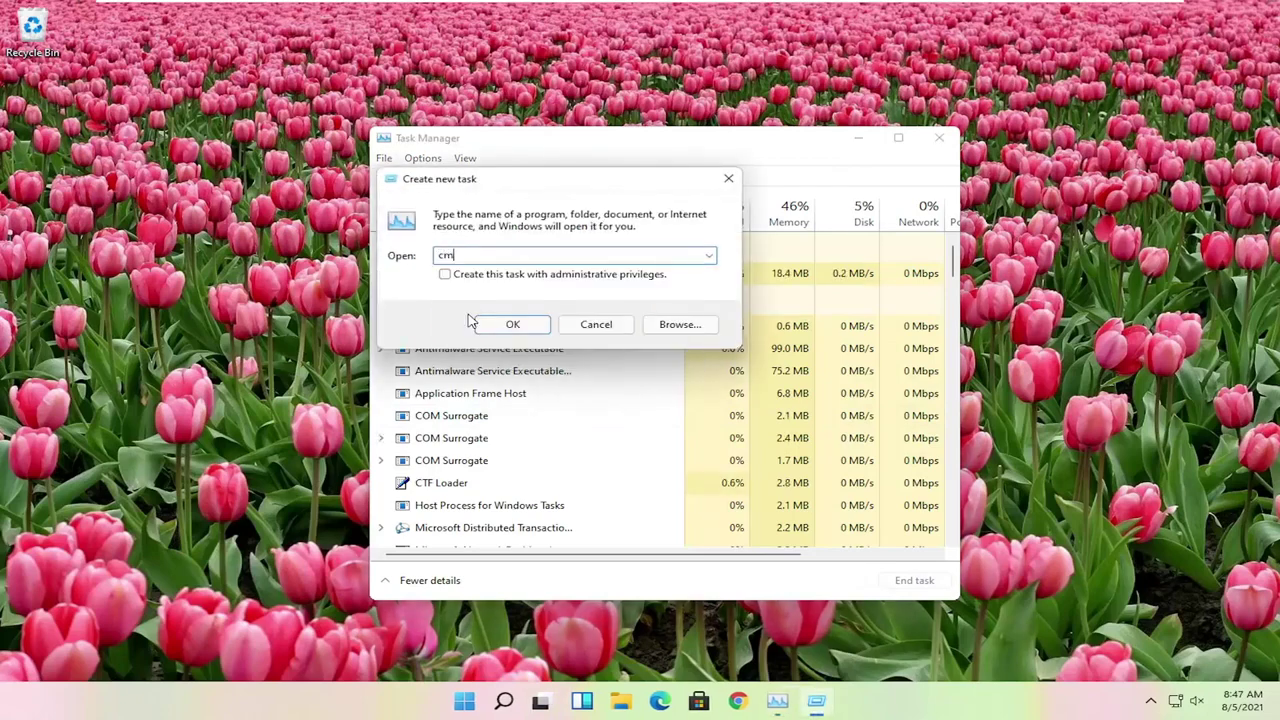
type("d")
left_click(444, 275)
Launch the administrator Command Prompt and run sfc /scannow
left_click(513, 324)
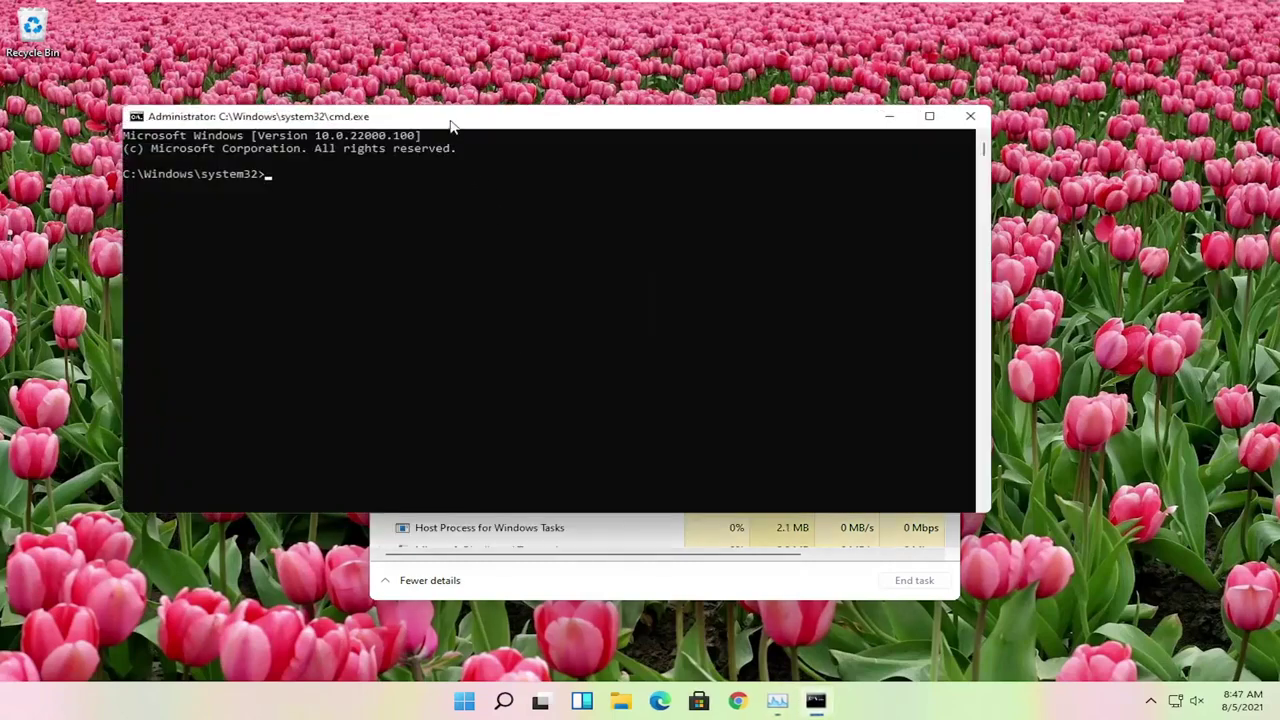
left_click_drag(452, 126, 560, 147)
type("sfc /s")
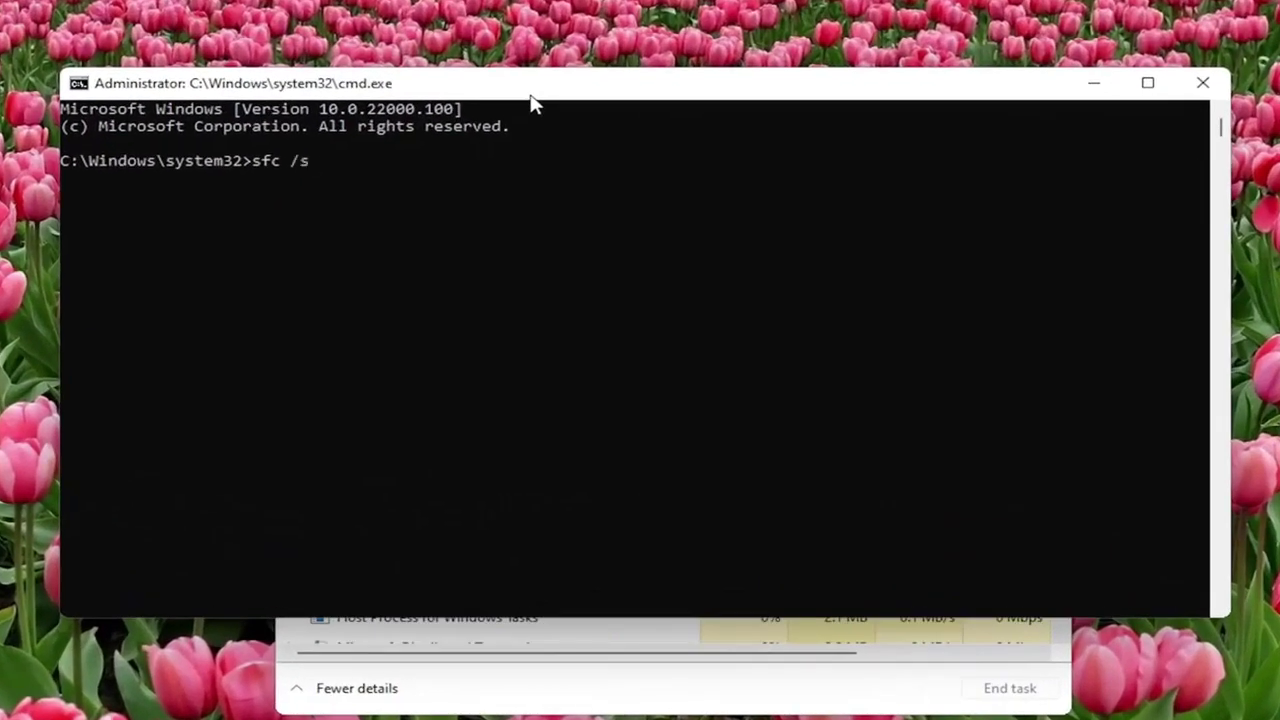
type("cannow")
left_click_drag(309, 83, 336, 89)
key("Return")
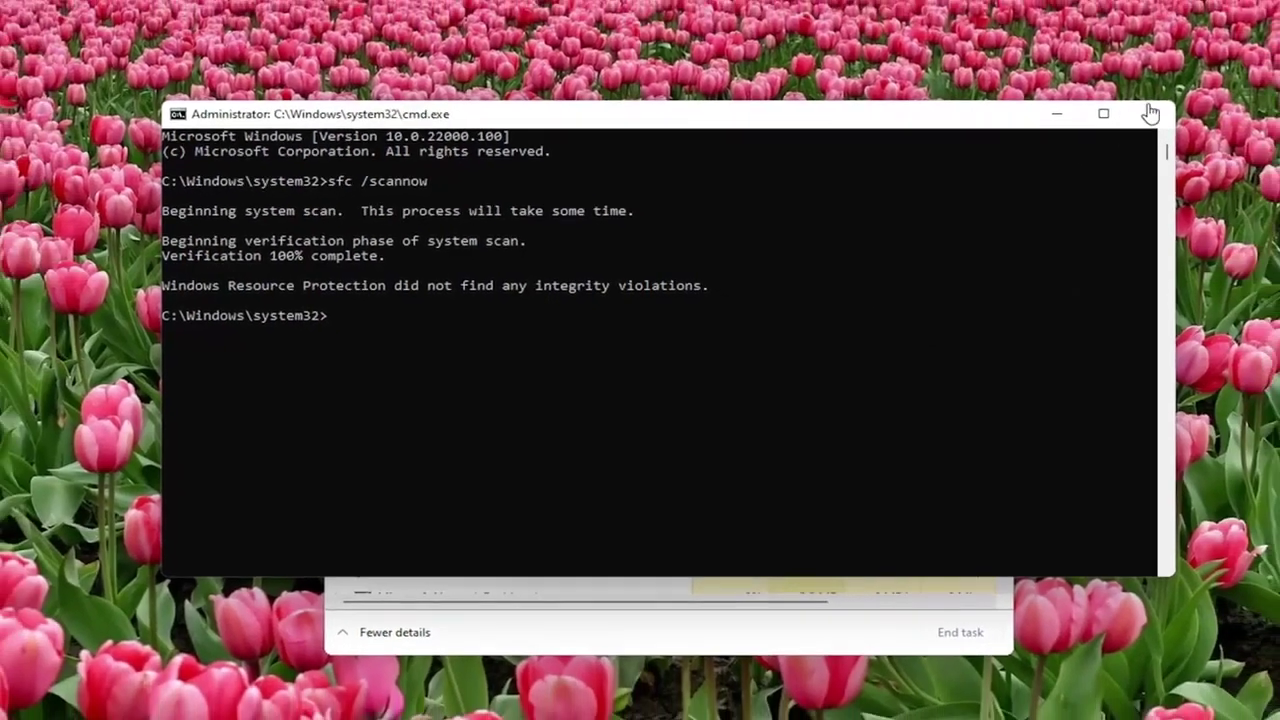
Close the finished Command Prompt window and Task Manager
left_click(1150, 113)
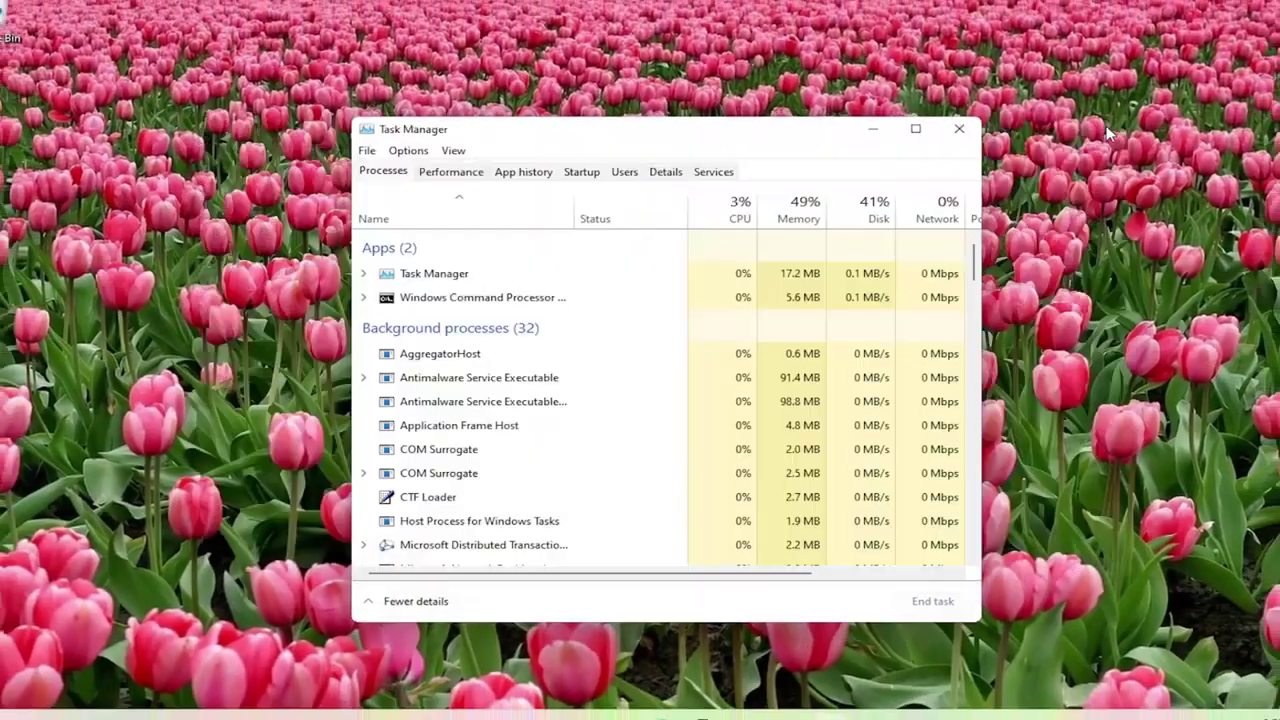
left_click(943, 136)
Bring up the Start button's quick menu to reach the restart options
right_click(503, 701)
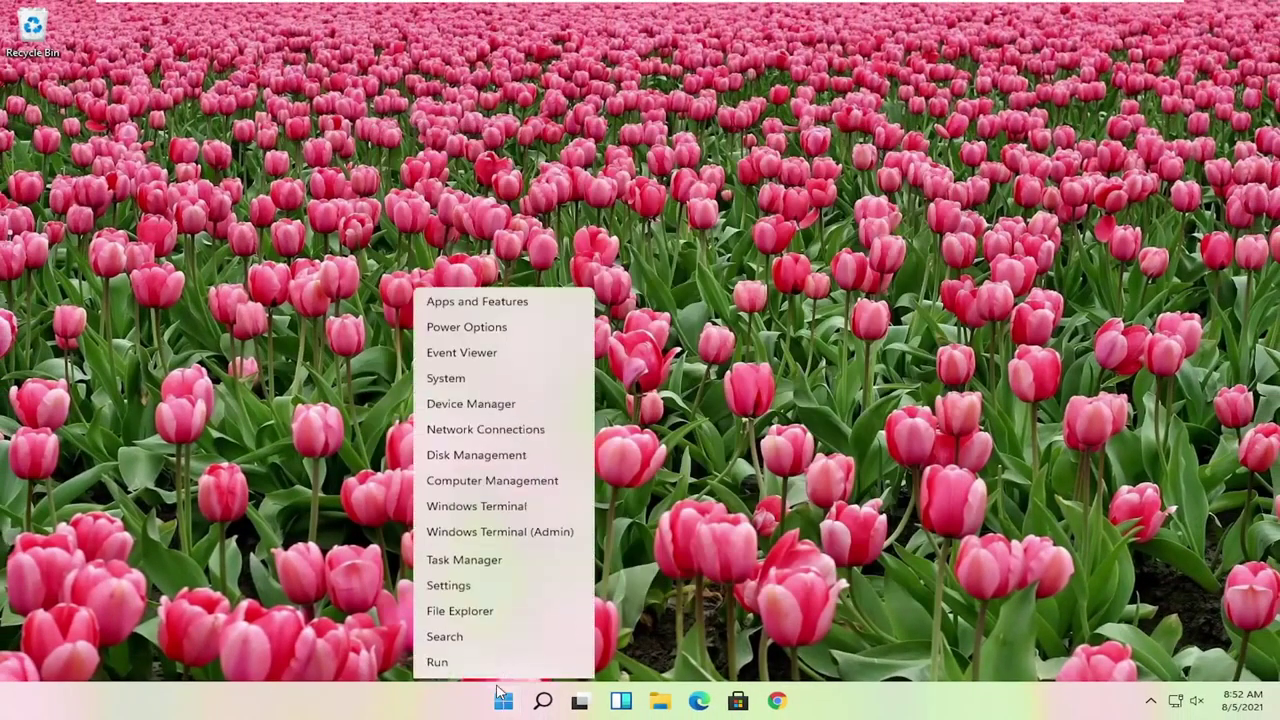